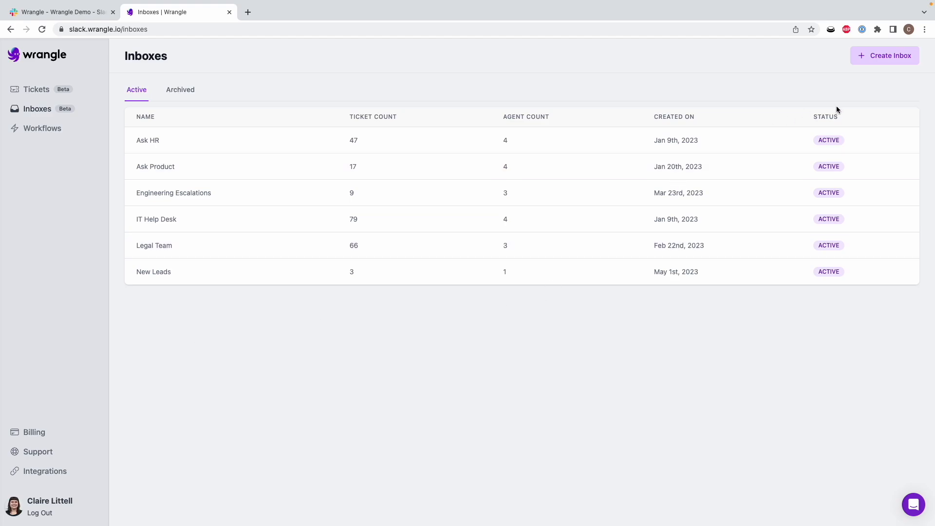
Start a new inbox named "CX Requests" with the description "For questions about contracts, CX policies, etc"
{"action": "left_click", "coordinate": [871, 66]}
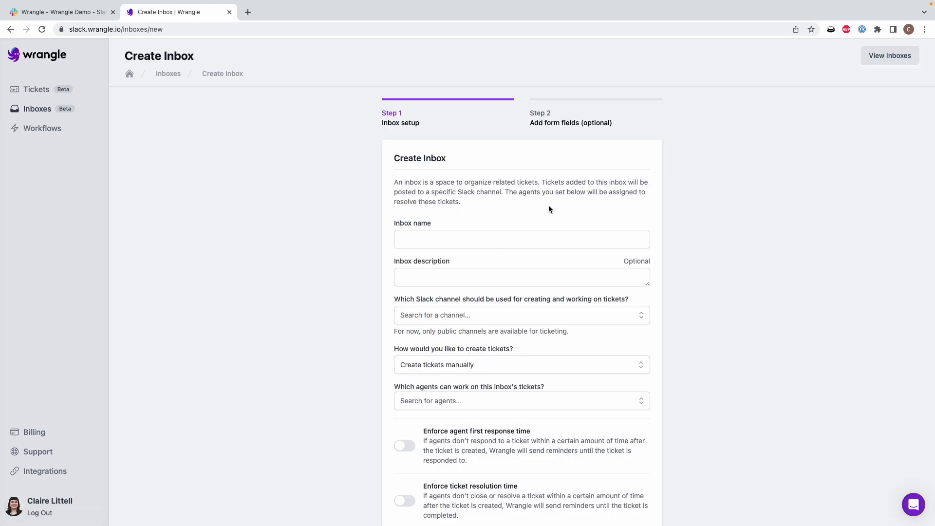
{"action": "left_click", "coordinate": [509, 240]}
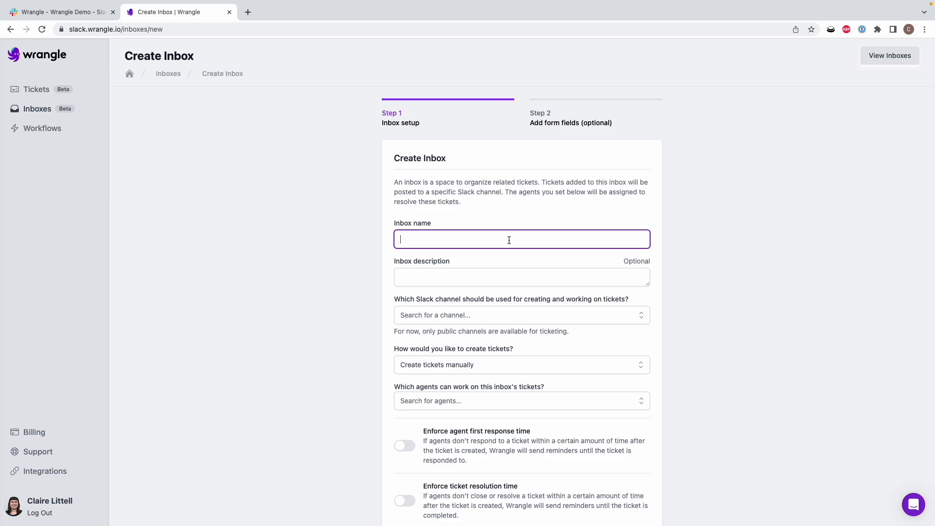
{"action": "type", "text": "CX Requests"}
{"action": "left_click", "coordinate": [506, 282]}
{"action": "type", "text": "For questions about contracts, CX policies, etc"}
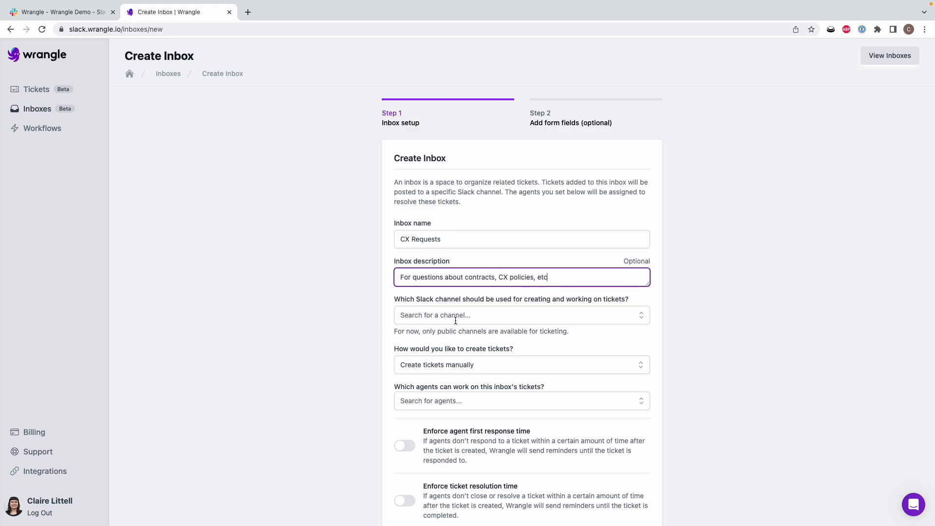
Assign the #training Slack channel to the inbox and have new channel messages turned into tickets automatically
{"action": "left_click", "coordinate": [436, 309]}
{"action": "type", "text": "train"}
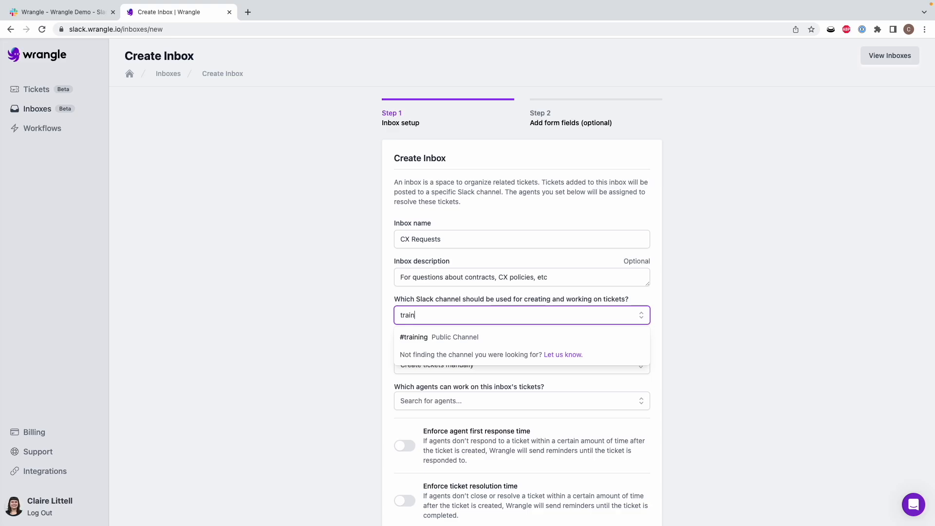
{"action": "key", "text": "Return"}
{"action": "scroll", "coordinate": [586, 376], "scroll_direction": "down", "scroll_amount": 2}
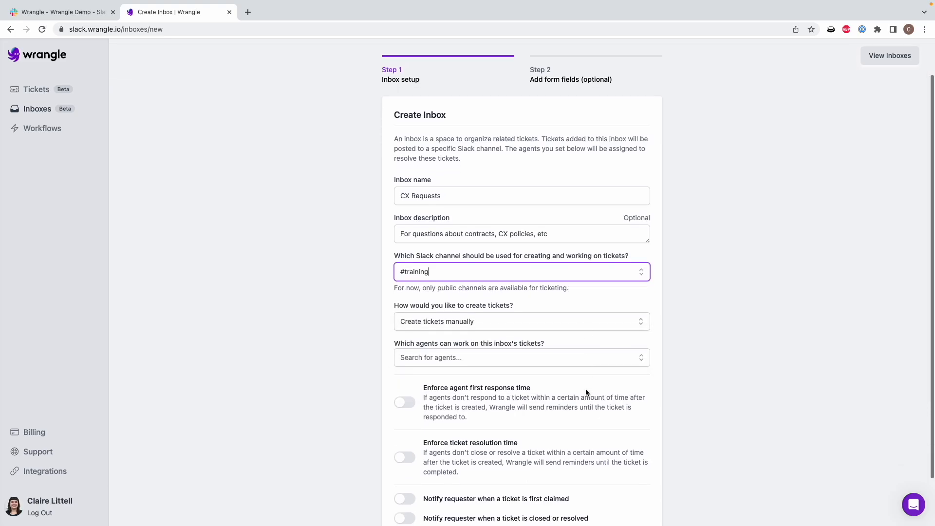
{"action": "left_click", "coordinate": [538, 321]}
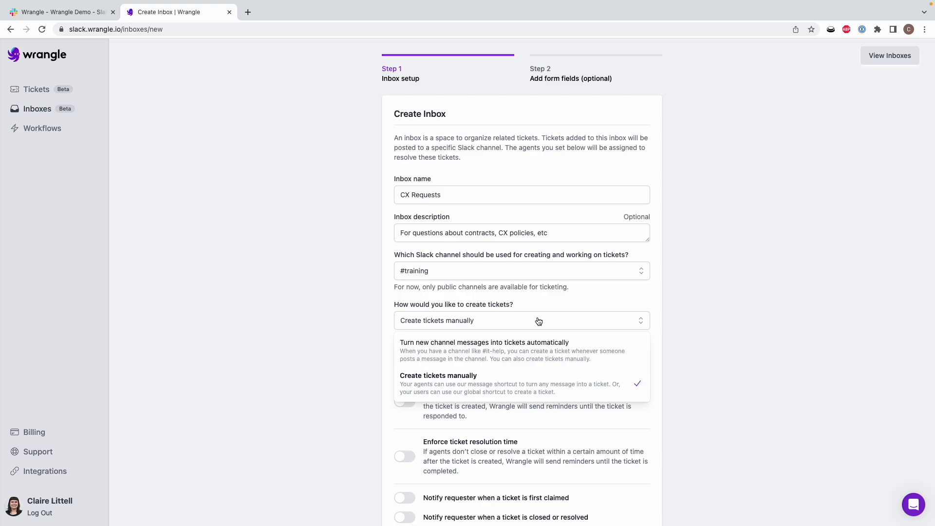
{"action": "left_click", "coordinate": [531, 347]}
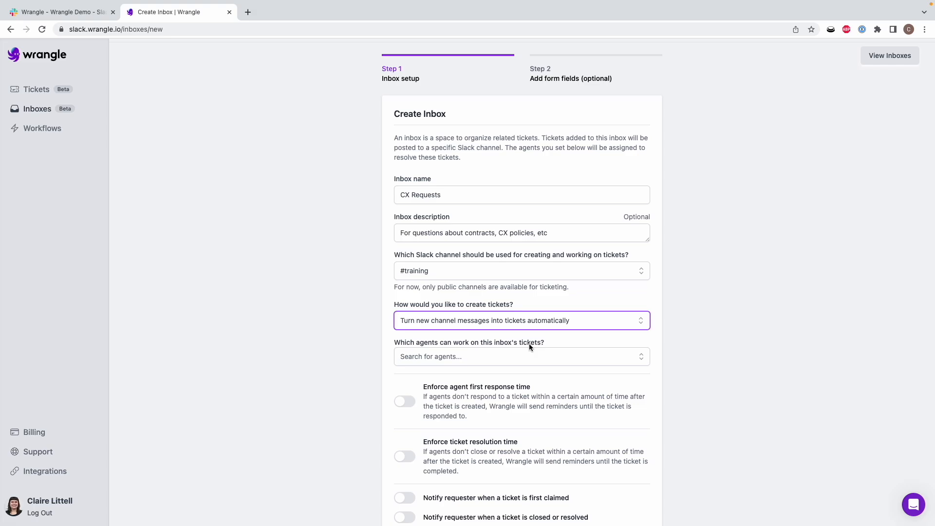
Add two team members, yourself and a coworker, as agents who can work on the inbox's tickets
{"action": "left_click", "coordinate": [517, 350]}
{"action": "type", "text": "claire"}
{"action": "left_click", "coordinate": [443, 381]}
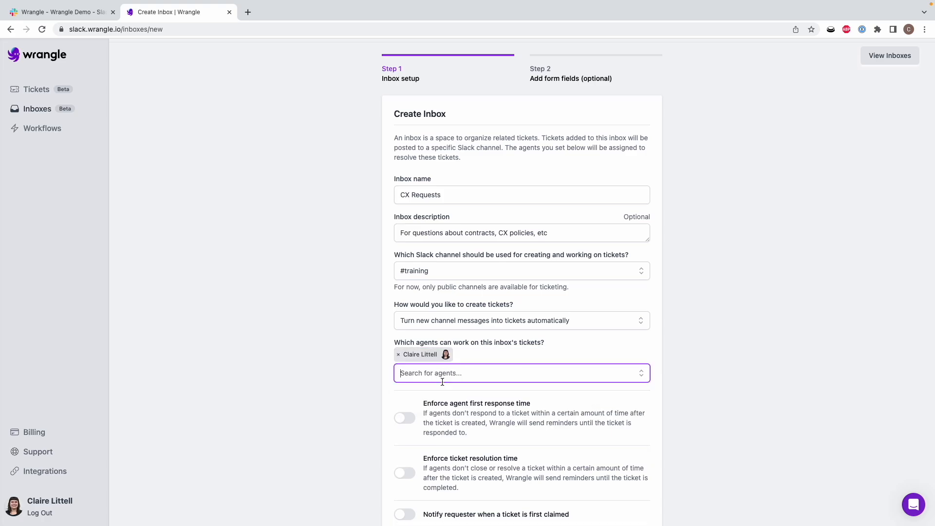
{"action": "left_click", "coordinate": [442, 382]}
{"action": "type", "text": "carter"}
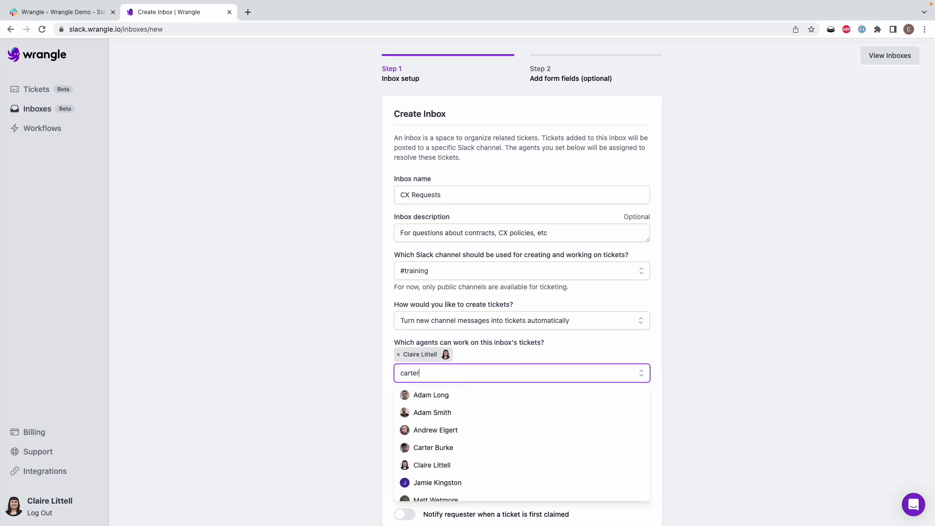
{"action": "left_click", "coordinate": [446, 395]}
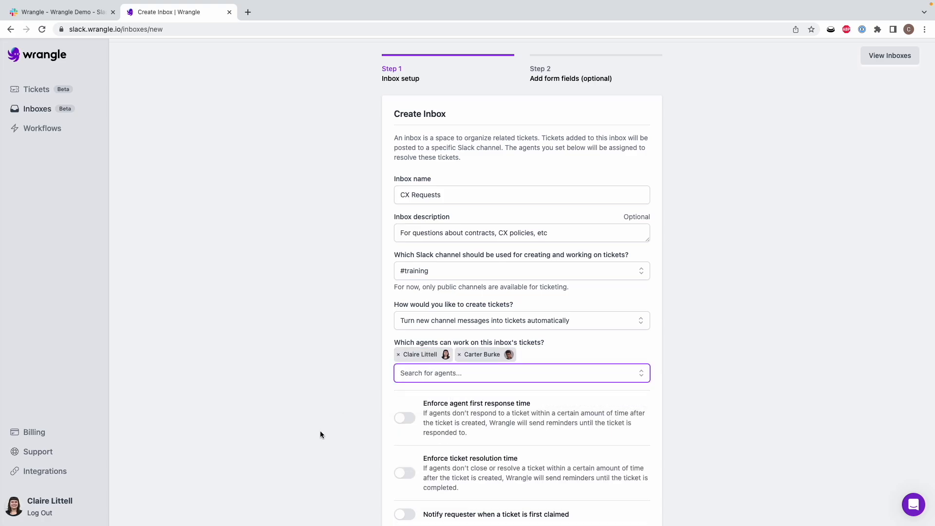
Enforce the agent first response time, and enforce ticket resolution time with a reminder after 5 weekdays (1 week)
{"action": "scroll", "coordinate": [321, 431], "scroll_direction": "down", "scroll_amount": 3}
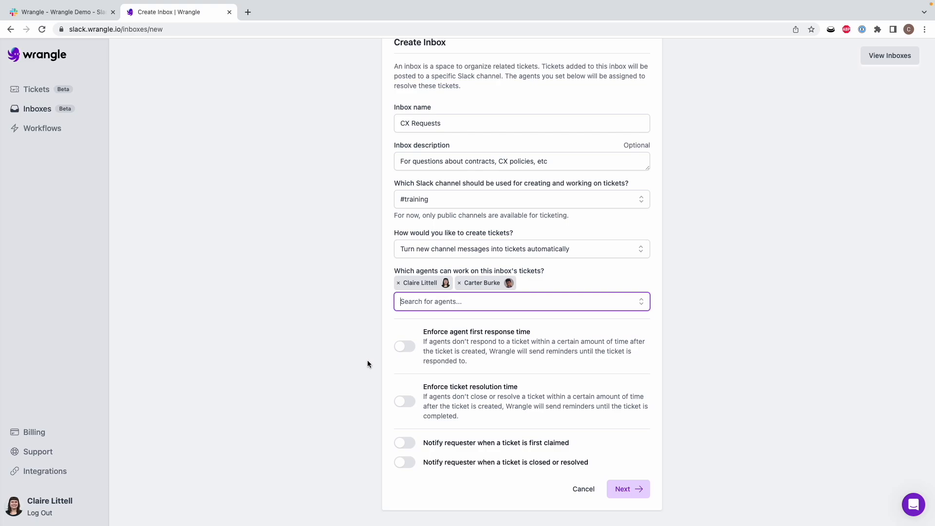
{"action": "left_click", "coordinate": [404, 348]}
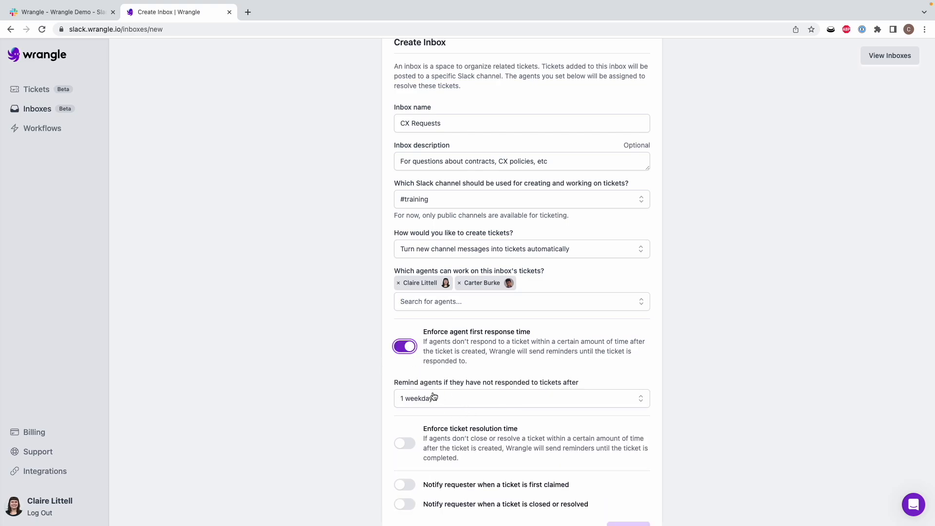
{"action": "scroll", "coordinate": [511, 429], "scroll_direction": "down", "scroll_amount": 2}
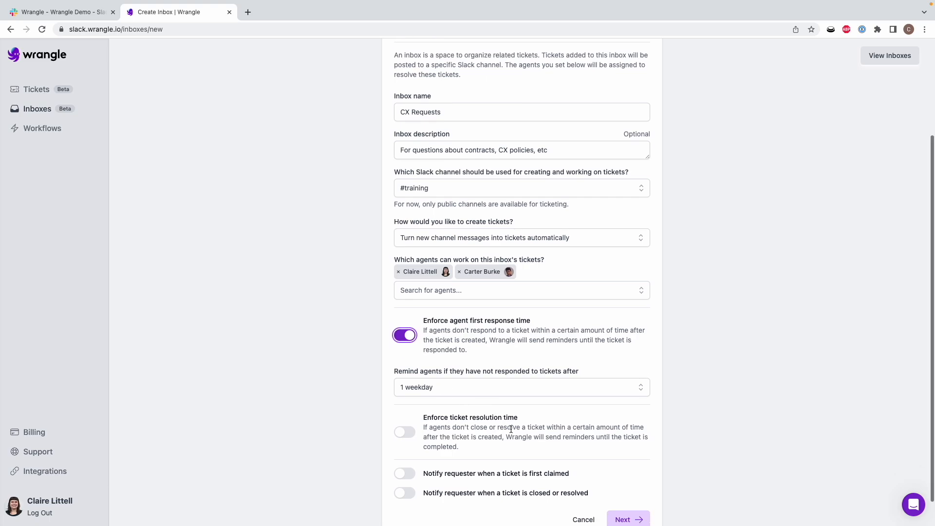
{"action": "left_click", "coordinate": [405, 401]}
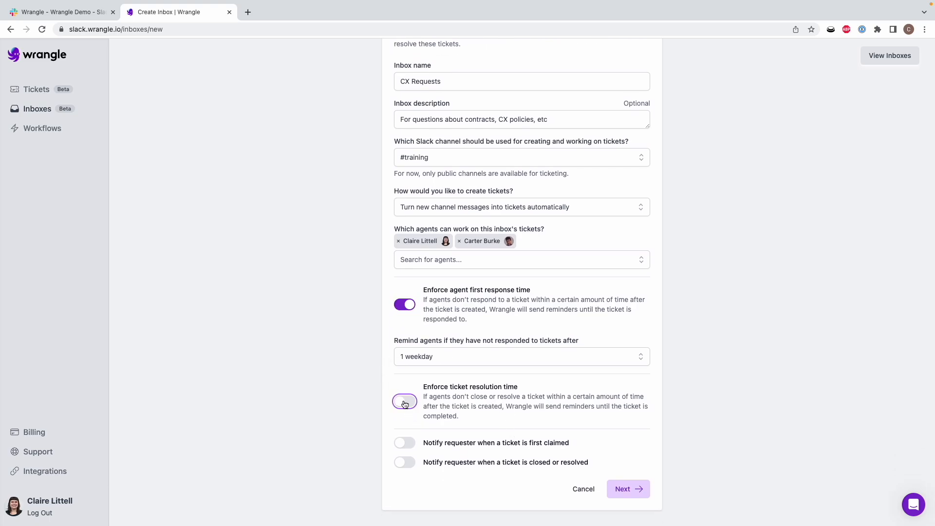
{"action": "left_click", "coordinate": [457, 463]}
{"action": "scroll", "coordinate": [457, 464], "scroll_direction": "down", "scroll_amount": 5}
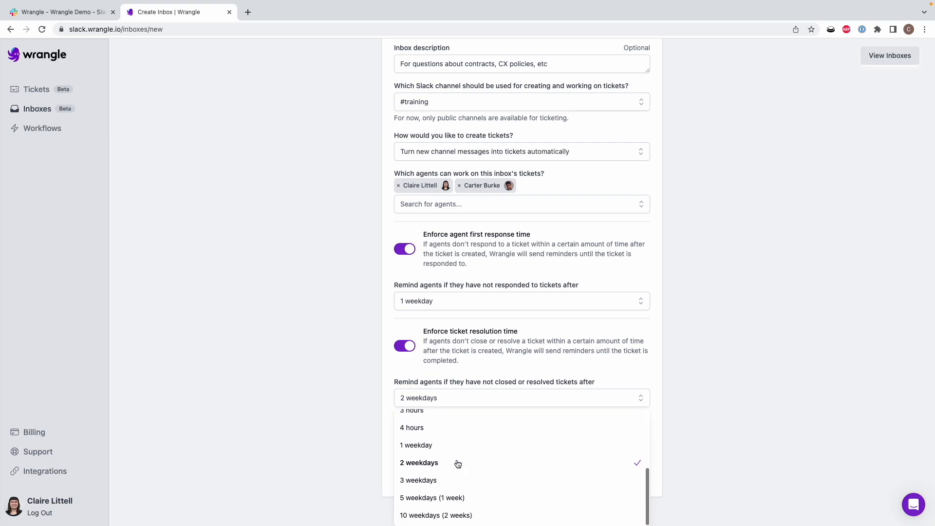
{"action": "left_click", "coordinate": [446, 498]}
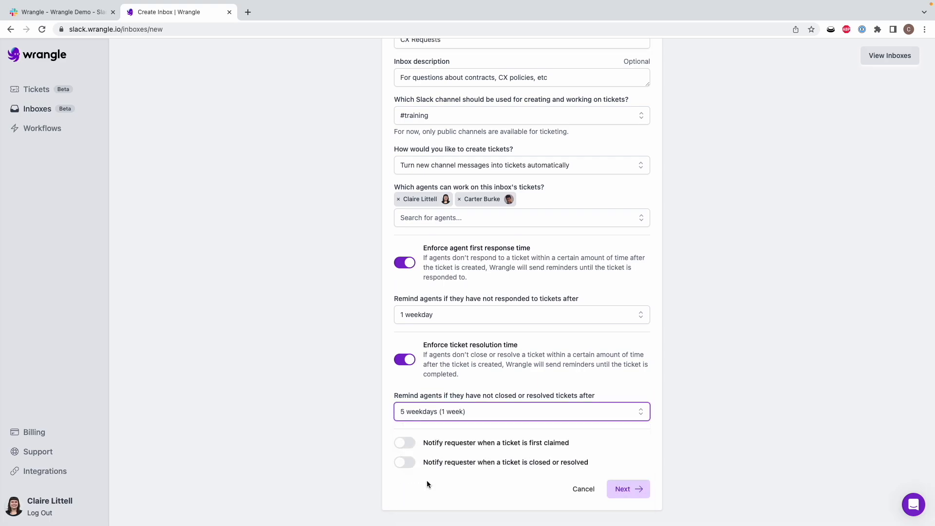
Enable requester notifications for tickets first claimed and closed or resolved, and save the inbox without form fields
{"action": "left_click", "coordinate": [405, 445]}
{"action": "left_click", "coordinate": [406, 464]}
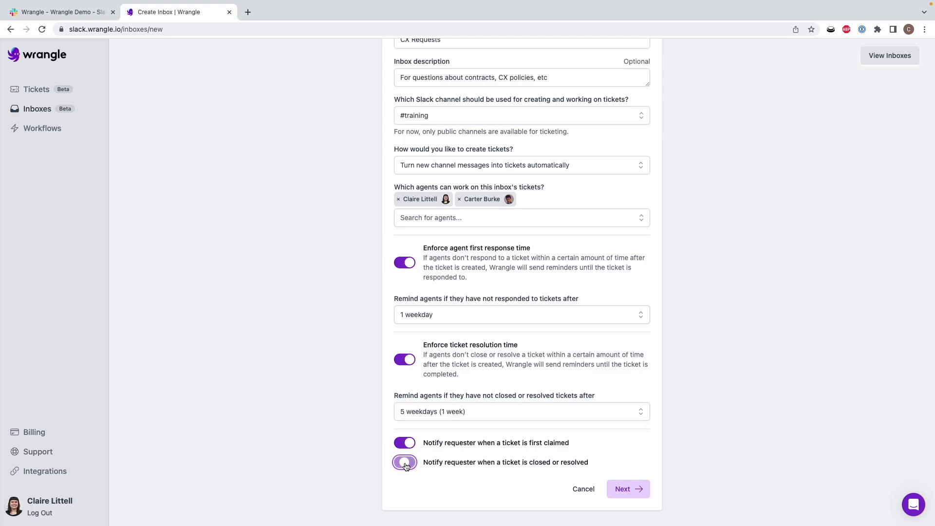
{"action": "left_click", "coordinate": [630, 491]}
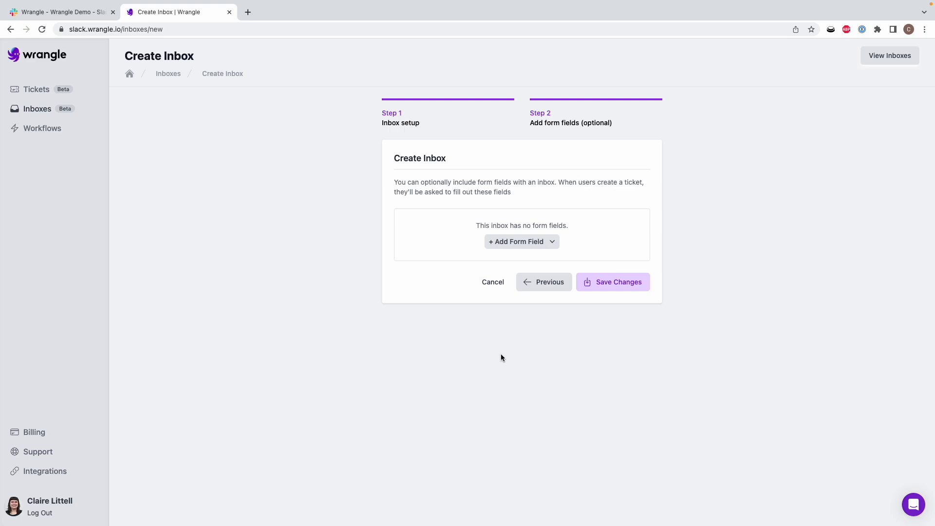
{"action": "left_click", "coordinate": [612, 285]}
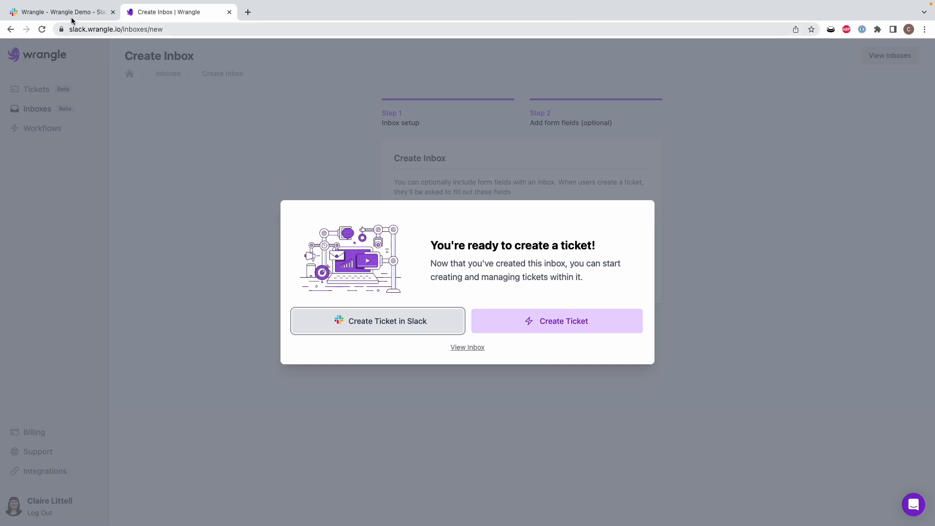
Switch to Slack and create a Wrangle ticket in CX Requests named "Acme contract questions" with the description "When do they renew?"
{"action": "left_click", "coordinate": [59, 35]}
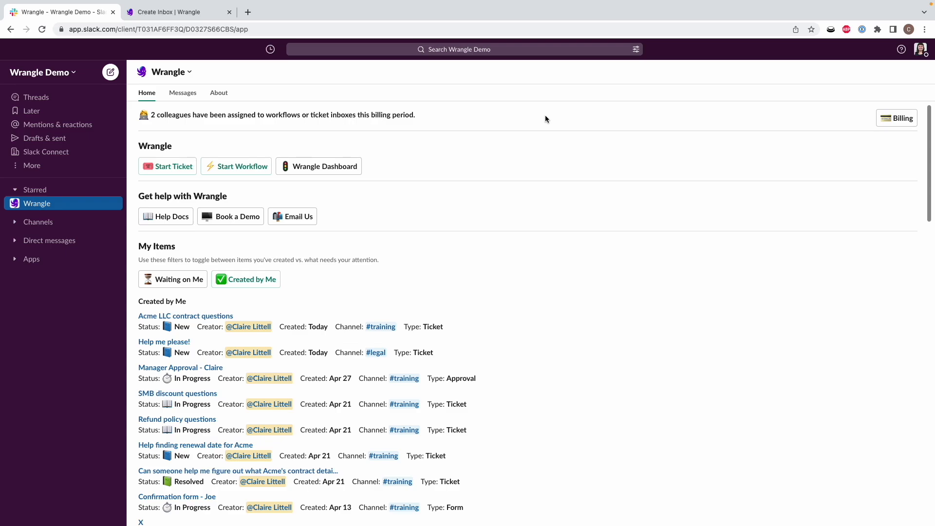
{"action": "left_click", "coordinate": [179, 165]}
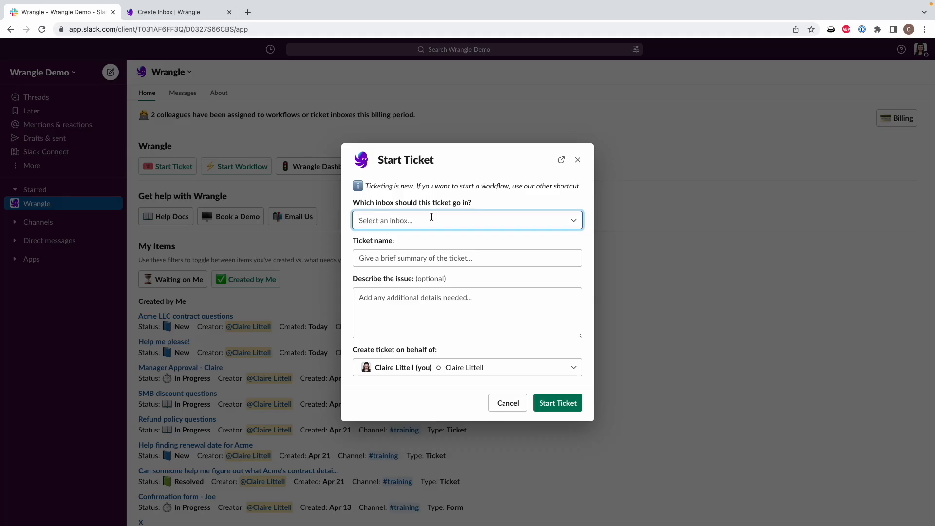
{"action": "left_click", "coordinate": [432, 217]}
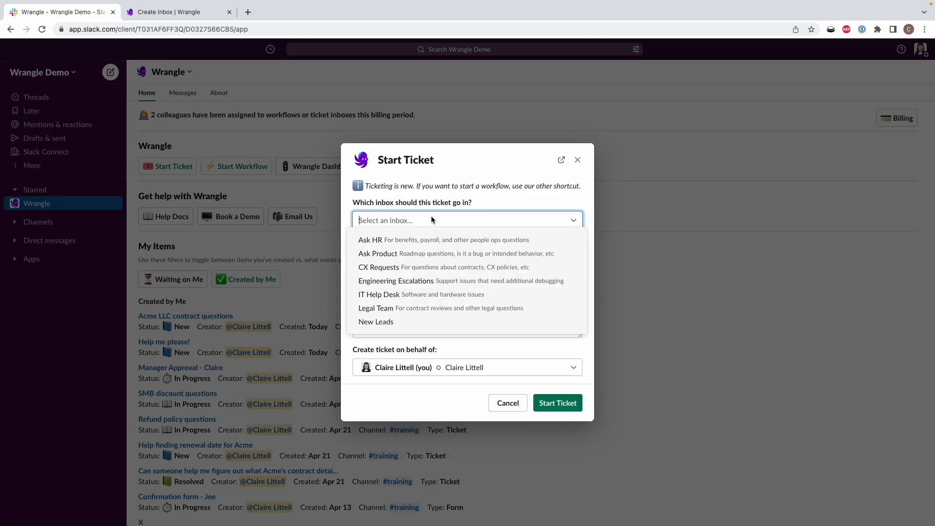
{"action": "left_click", "coordinate": [382, 268]}
{"action": "left_click", "coordinate": [440, 266]}
{"action": "type", "text": "Acme contract questions"}
{"action": "left_click", "coordinate": [450, 299]}
{"action": "type", "text": "When do they renew?"}
{"action": "left_click", "coordinate": [558, 403]}
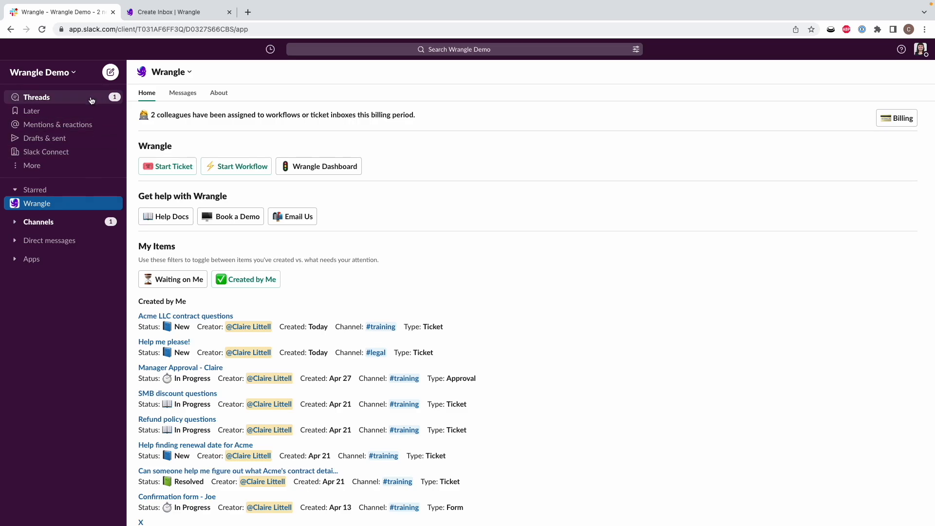
Open the #training channel and view the form of the "Start a Ticket with Wrangle" shortcut, leaving without creating a ticket
{"action": "left_click", "coordinate": [58, 223]}
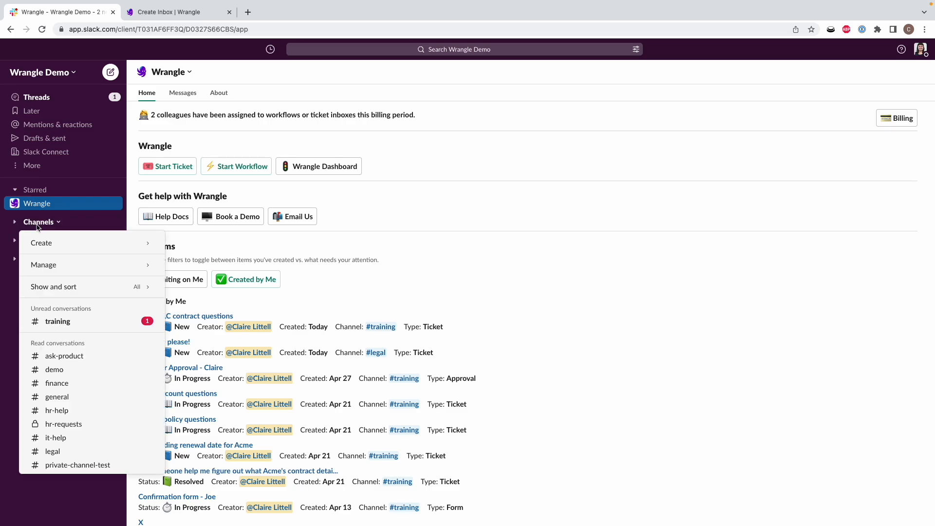
{"action": "left_click", "coordinate": [57, 321]}
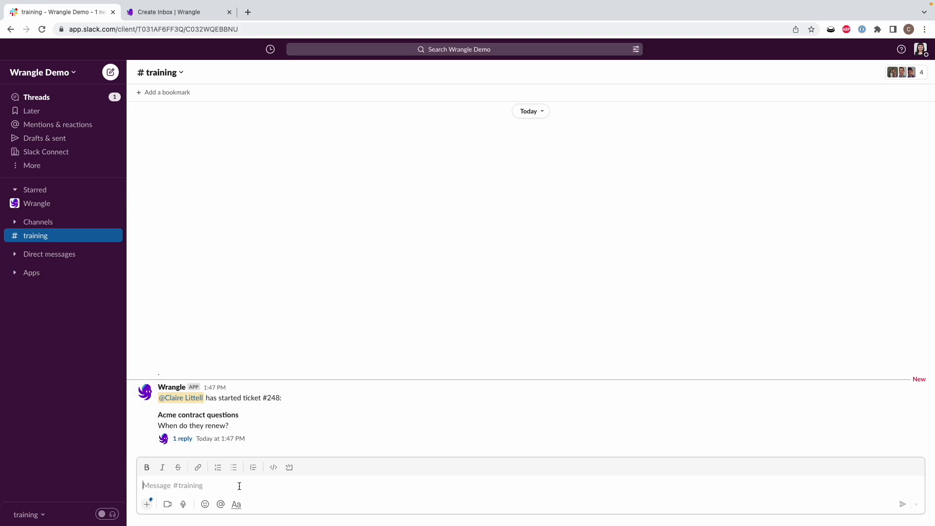
{"action": "left_click", "coordinate": [146, 504]}
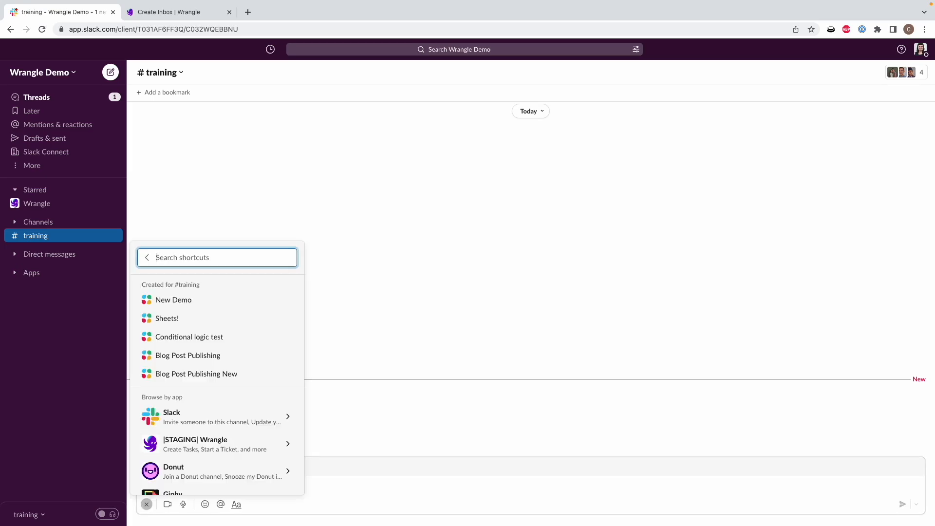
{"action": "type", "text": "ticket"}
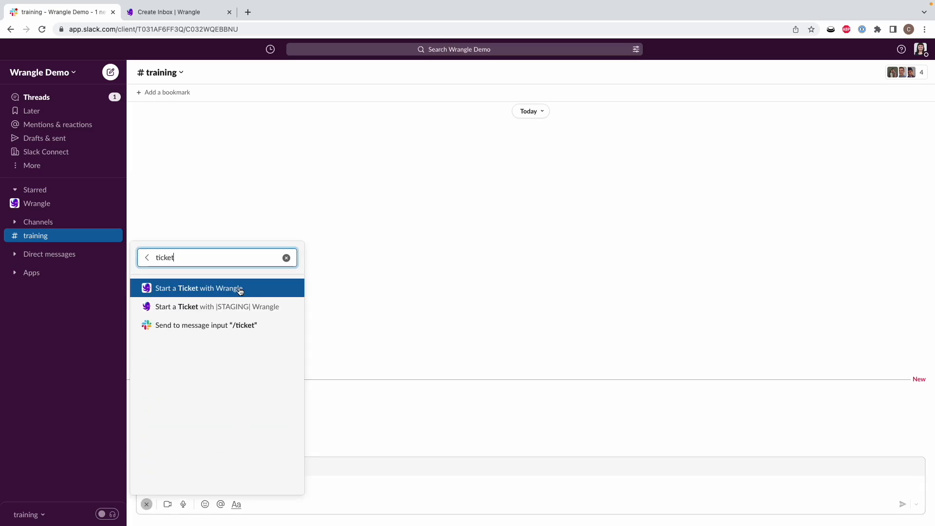
{"action": "left_click", "coordinate": [240, 288]}
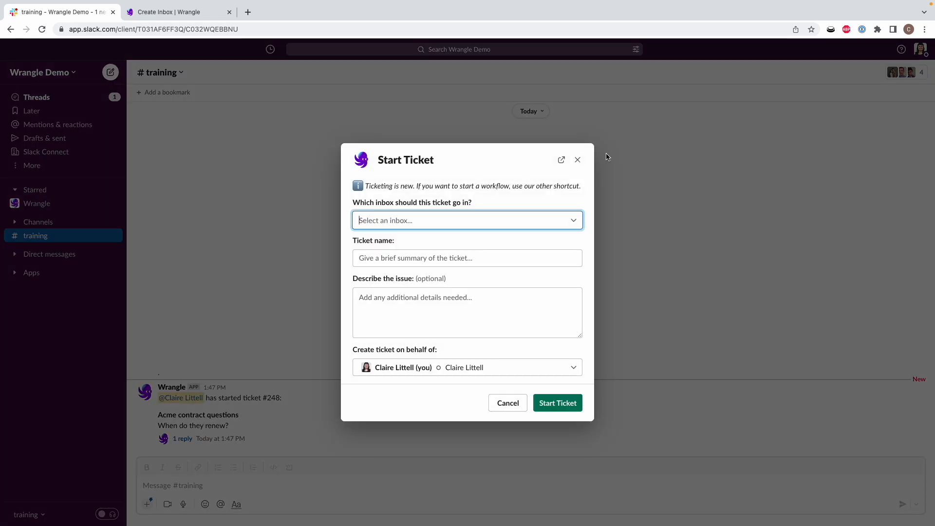
{"action": "left_click", "coordinate": [578, 159]}
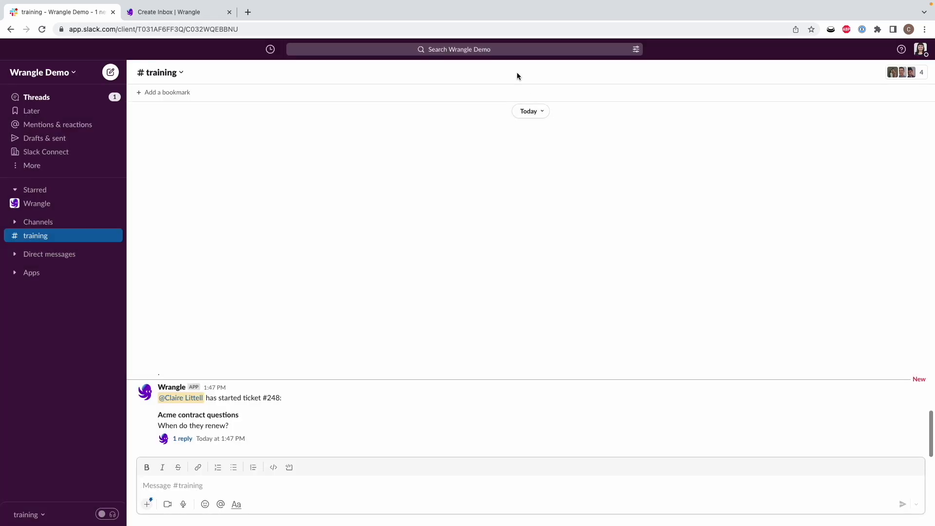
Search Slack for "wrangle" to view the suggested Wrangle shortcuts, and leave the search without choosing one
{"action": "left_click", "coordinate": [497, 50]}
{"action": "type", "text": "wrangle"}
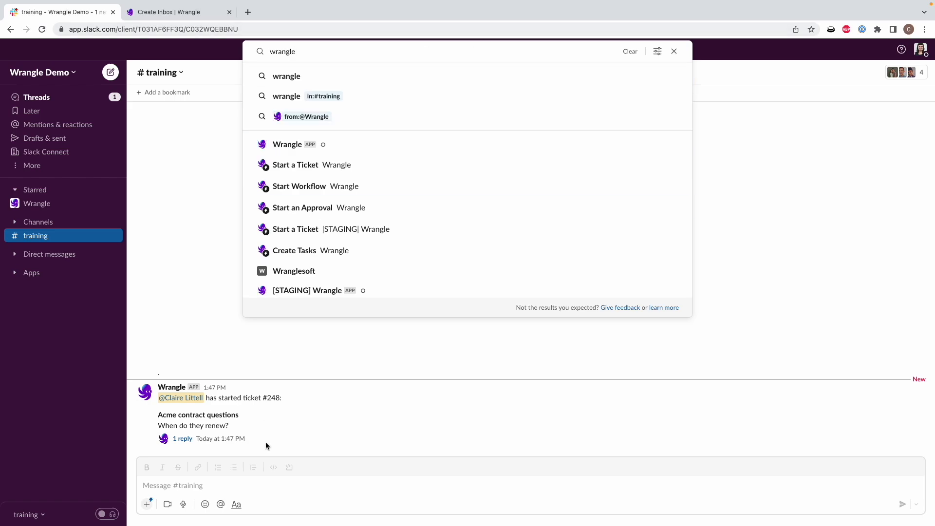
{"action": "left_click", "coordinate": [253, 489]}
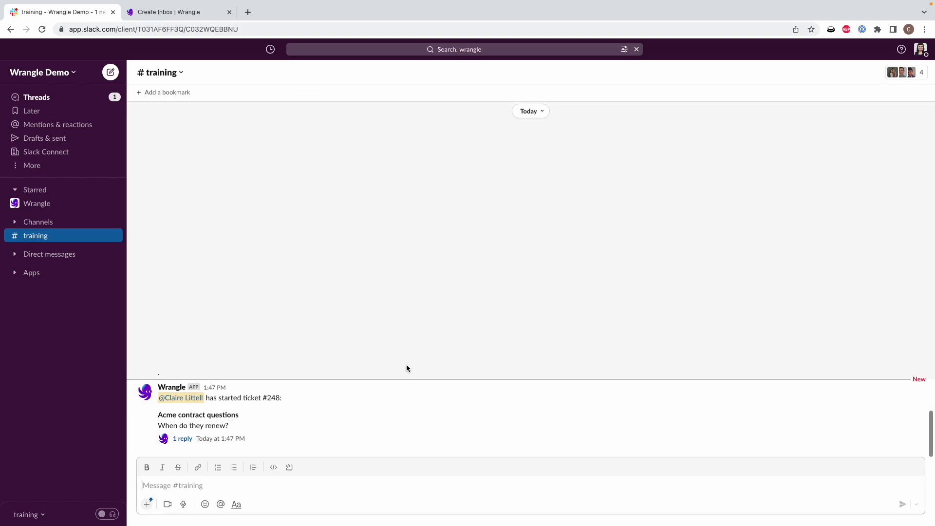
Open a Wrangle ticket form from the coworker's direct message "What's our refund policy after 30 days?"
{"action": "left_click", "coordinate": [38, 255]}
{"action": "left_click", "coordinate": [15, 257]}
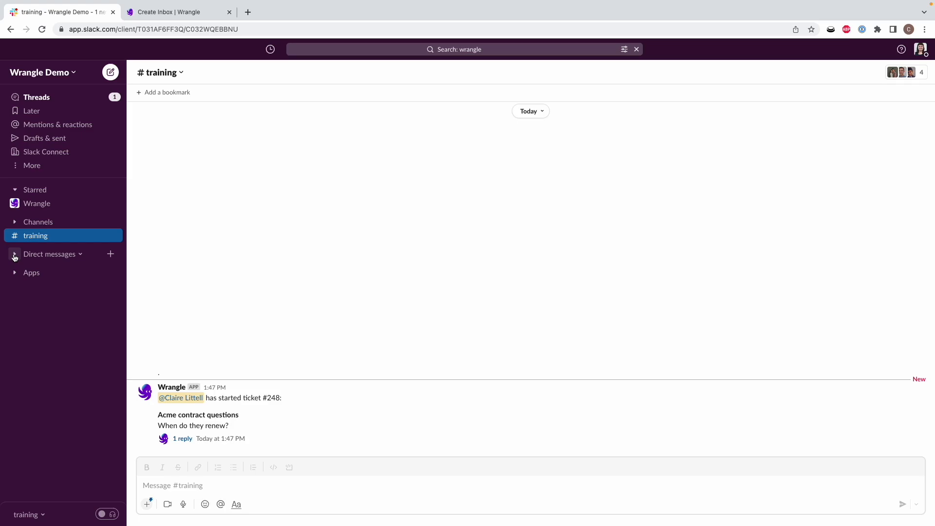
{"action": "left_click", "coordinate": [15, 257]}
{"action": "left_click", "coordinate": [27, 322]}
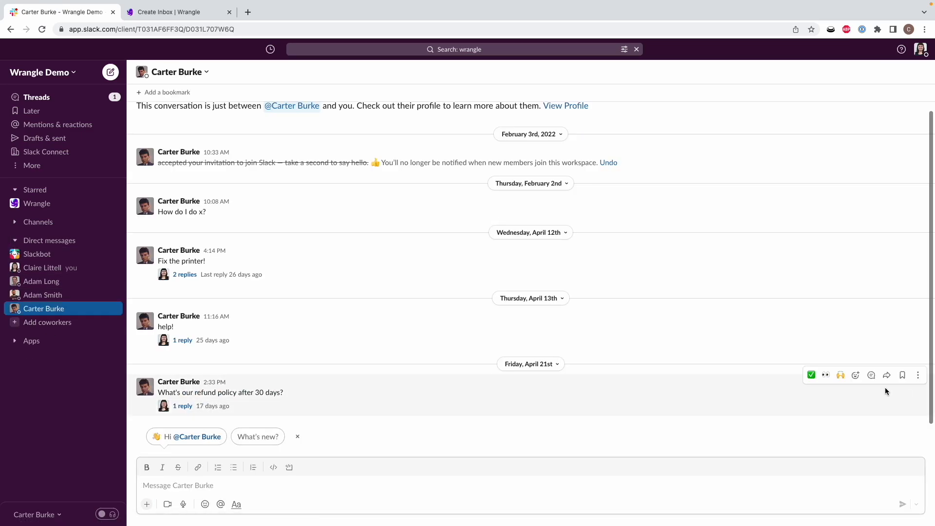
{"action": "left_click", "coordinate": [919, 376]}
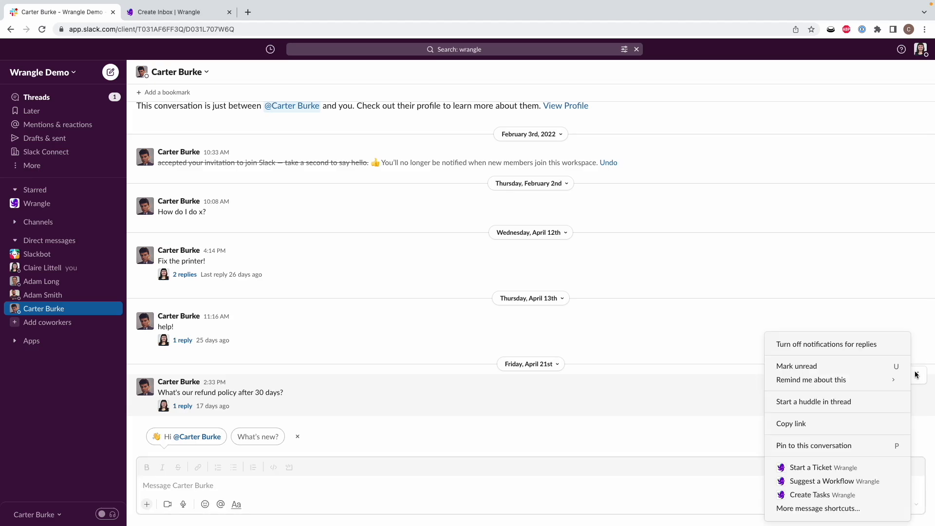
{"action": "left_click", "coordinate": [839, 471]}
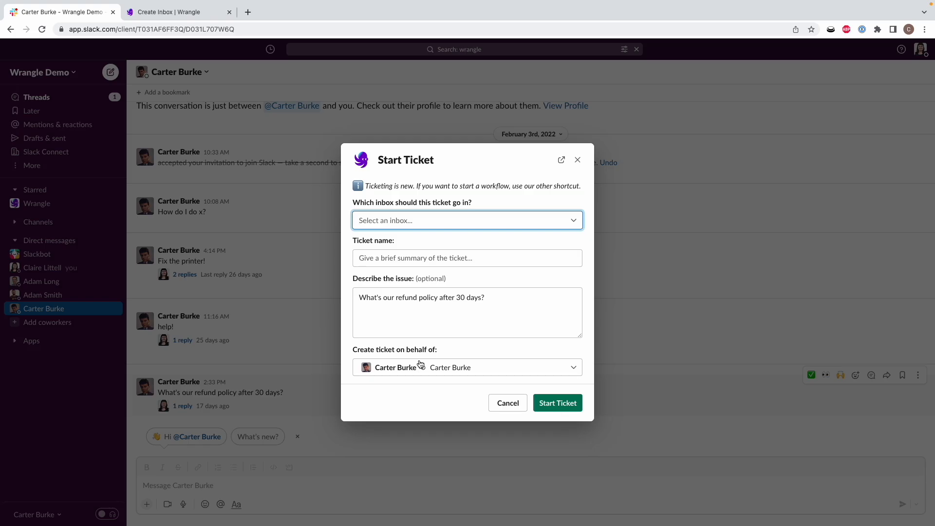
Leave the ticket form without creating a ticket and post "What is our refund policy?" in the #training channel
{"action": "left_click", "coordinate": [508, 408]}
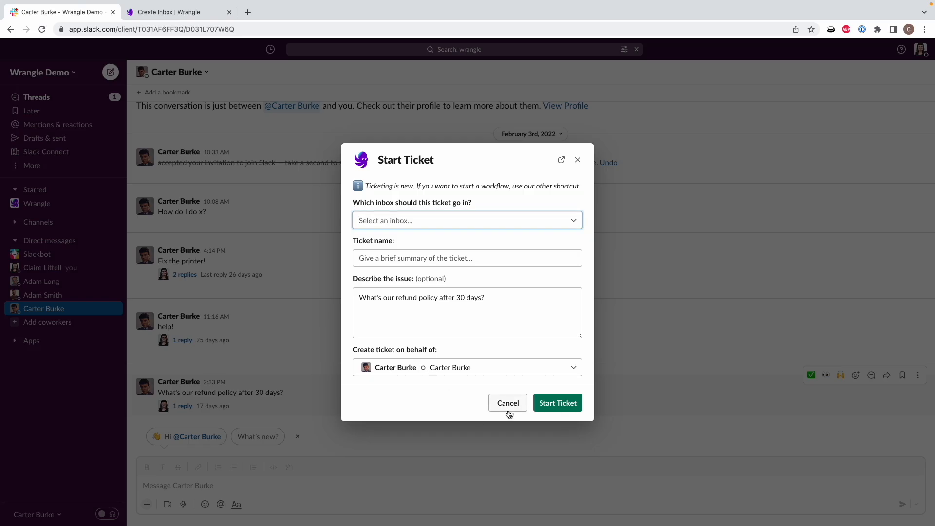
{"action": "left_click", "coordinate": [50, 221]}
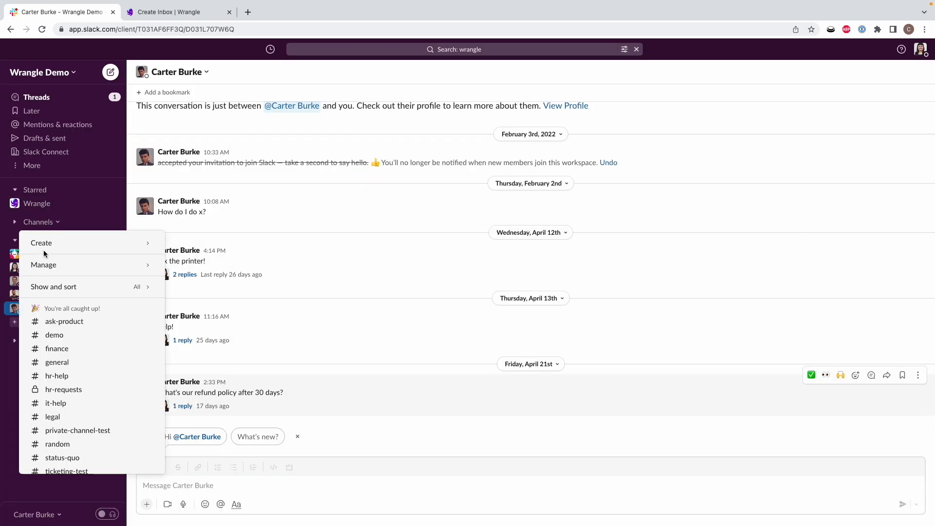
{"action": "mouse_move", "coordinate": [53, 288]}
{"action": "scroll", "coordinate": [54, 370], "scroll_direction": "down", "scroll_amount": 2}
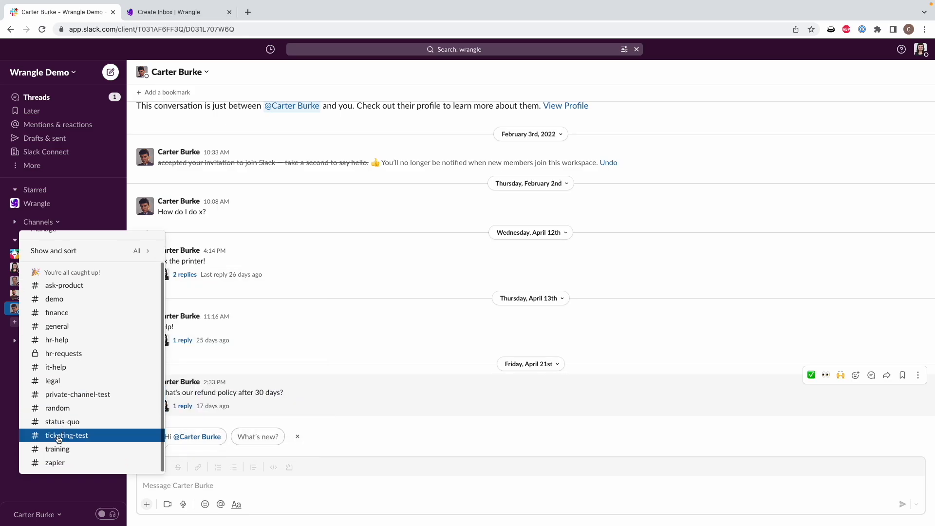
{"action": "left_click", "coordinate": [54, 447]}
{"action": "type", "text": "What is"}
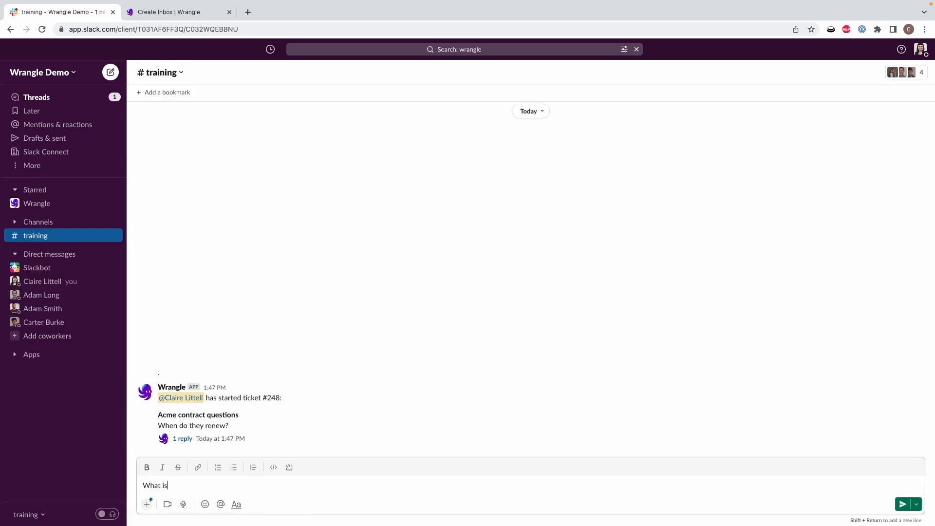
{"action": "type", "text": " our refund policy?"}
{"action": "key", "text": "Return"}
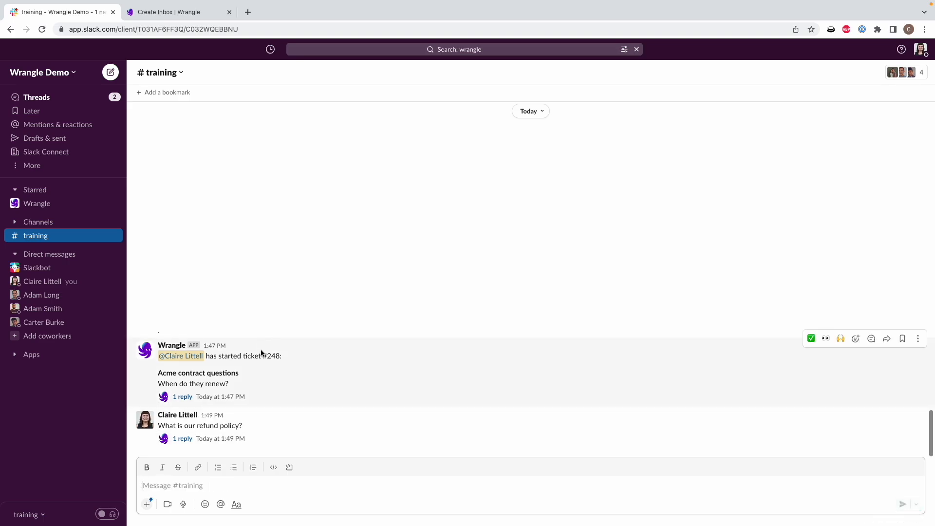
View the ticket threads under the "What is our refund policy?" message and the "Acme contract questions" ticket
{"action": "left_click", "coordinate": [290, 444]}
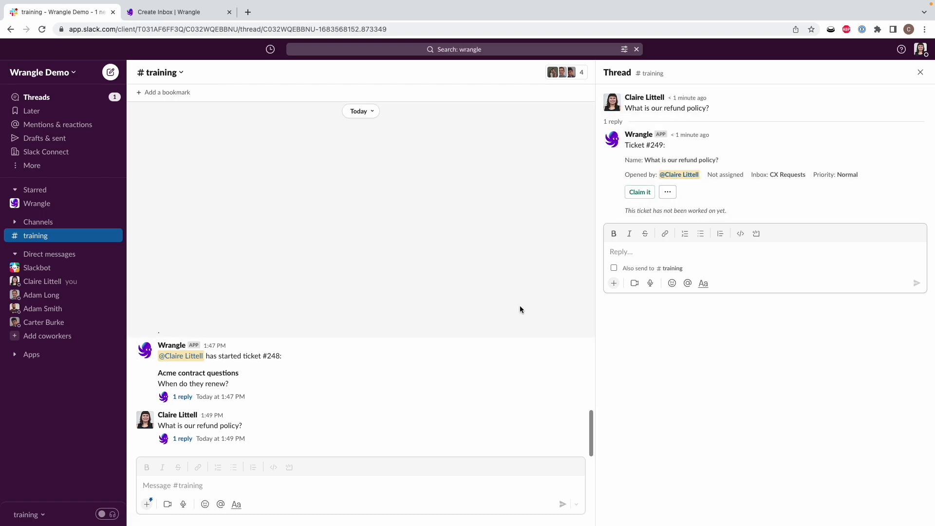
{"action": "left_click", "coordinate": [308, 402]}
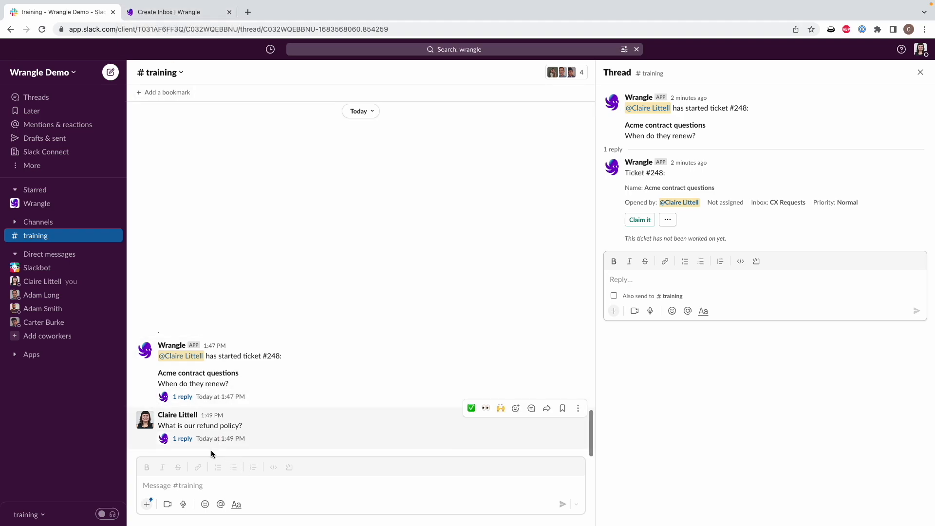
Switch to Wrangle and add a required Short Answer form field titled "Customer name" to the CX Requests inbox, saving the changes
{"action": "left_click", "coordinate": [188, 15]}
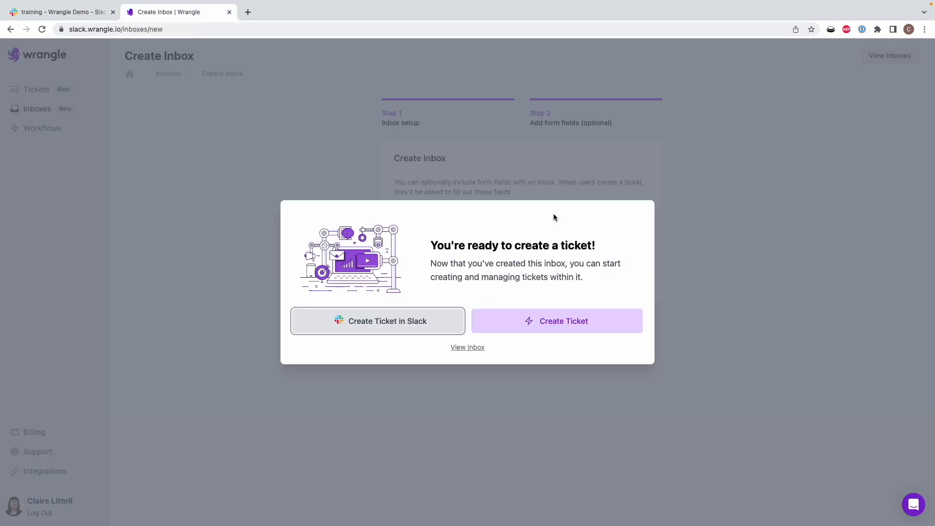
{"action": "left_click", "coordinate": [469, 348]}
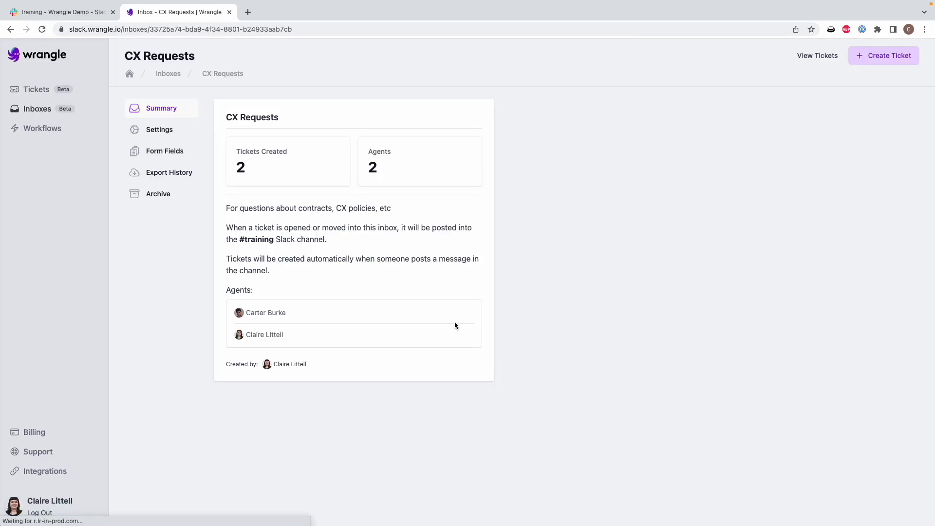
{"action": "left_click", "coordinate": [161, 155]}
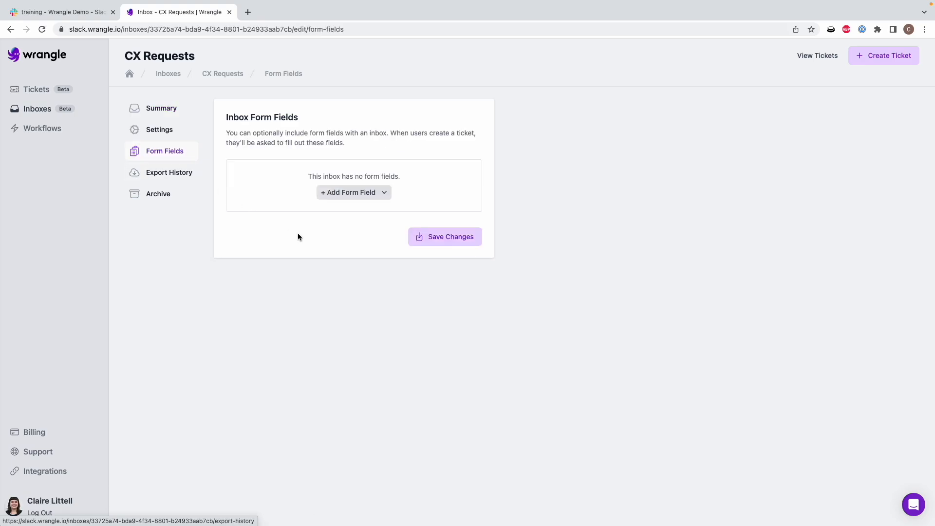
{"action": "left_click", "coordinate": [366, 194]}
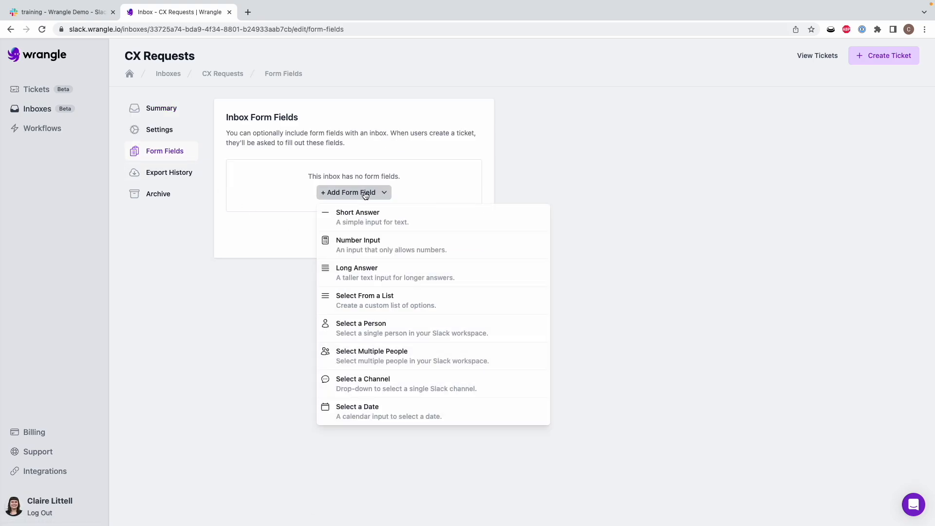
{"action": "left_click", "coordinate": [364, 212]}
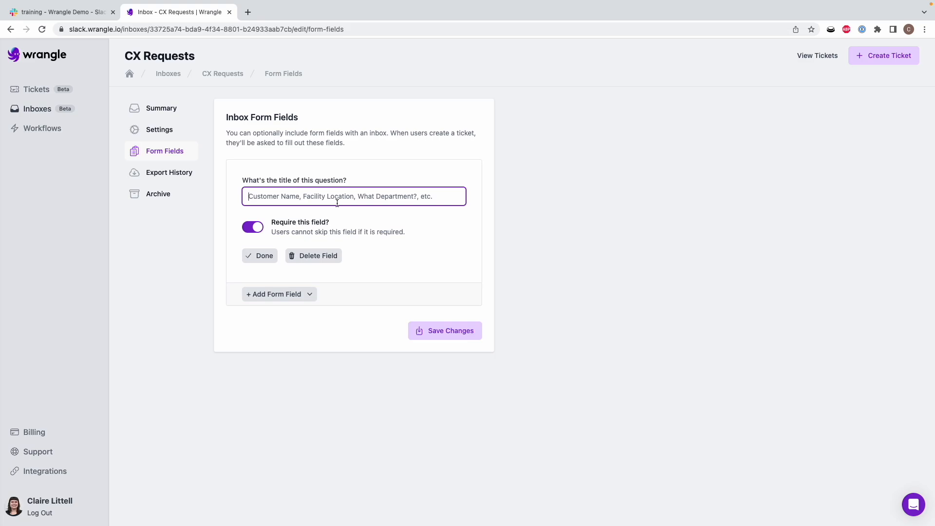
{"action": "type", "text": "Customer name"}
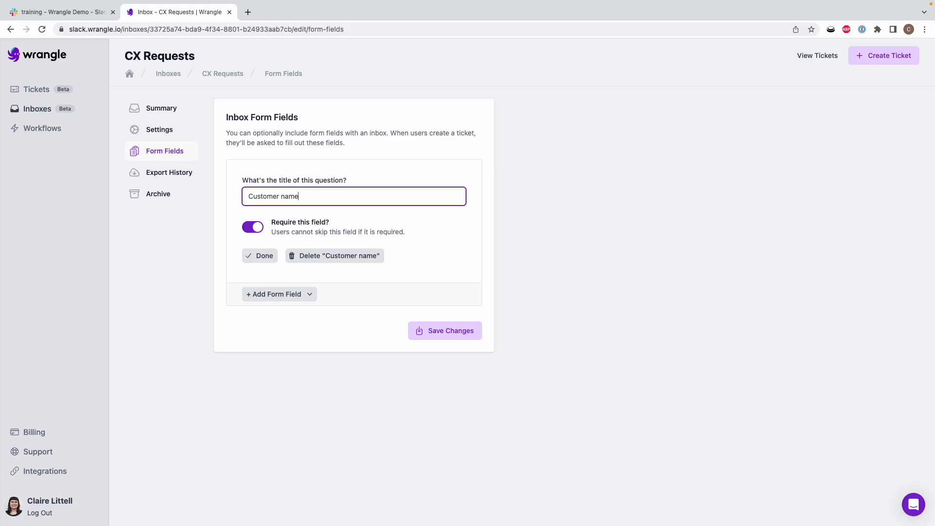
{"action": "left_click", "coordinate": [454, 331]}
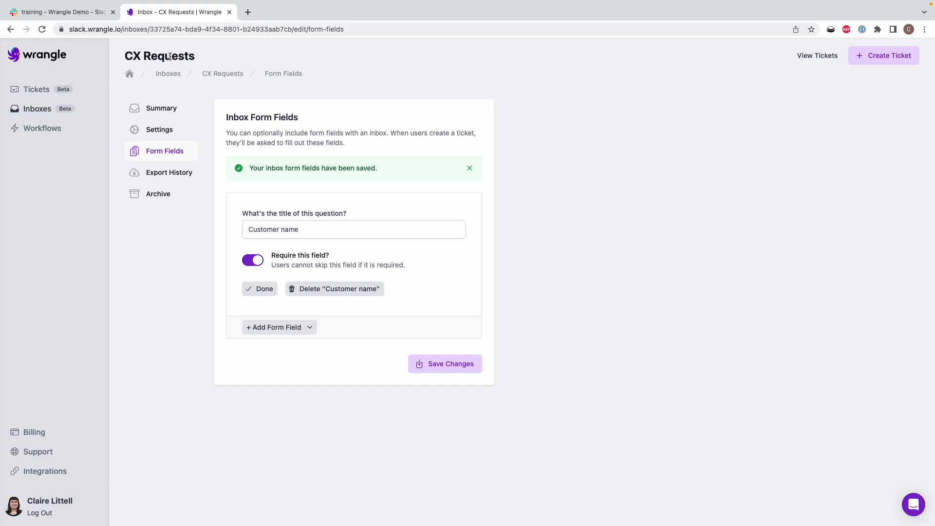
Switch to Slack, post "When is Initech's renewal scheduled for?" in #training, and open the ticket form from Wrangle's thread reply
{"action": "left_click", "coordinate": [68, 16]}
{"action": "left_click", "coordinate": [217, 484]}
{"action": "type", "text": "When is "}
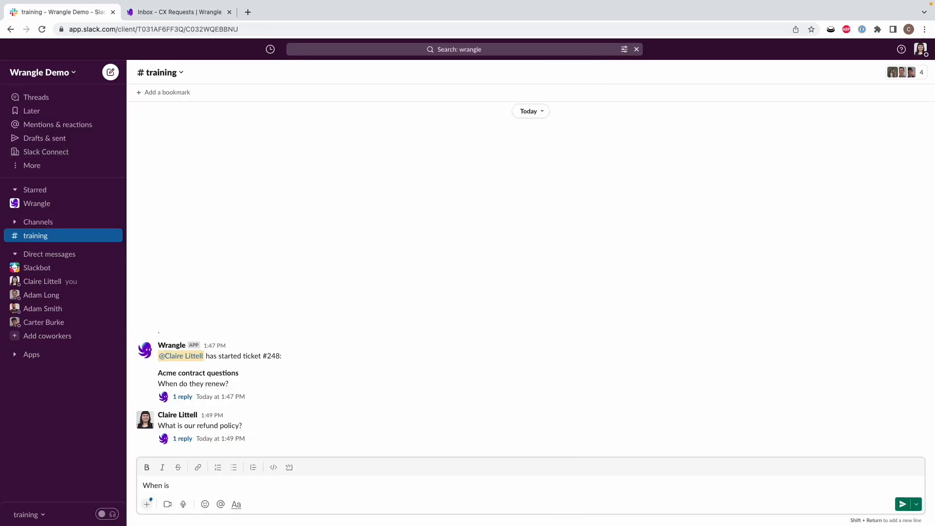
{"action": "type", "text": "Initech's renewal scheduled for?"}
{"action": "key", "text": "Return"}
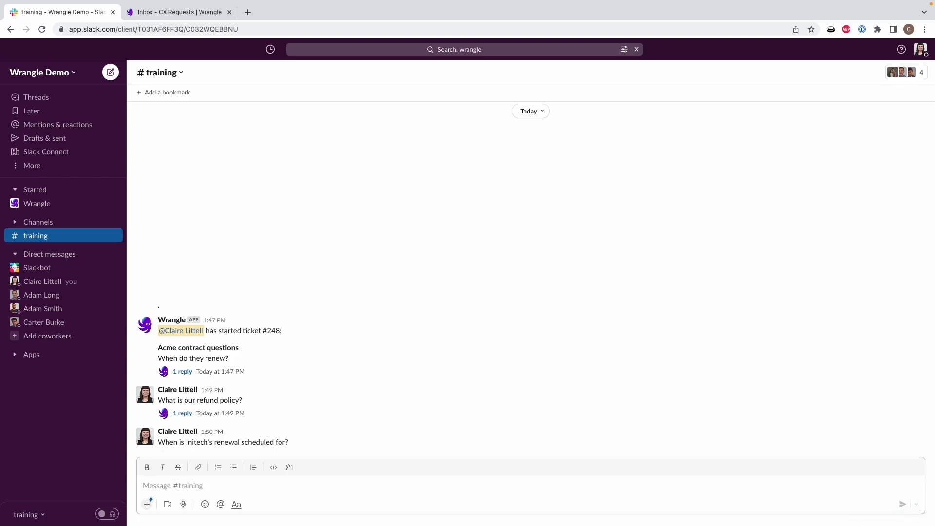
{"action": "left_click", "coordinate": [225, 440]}
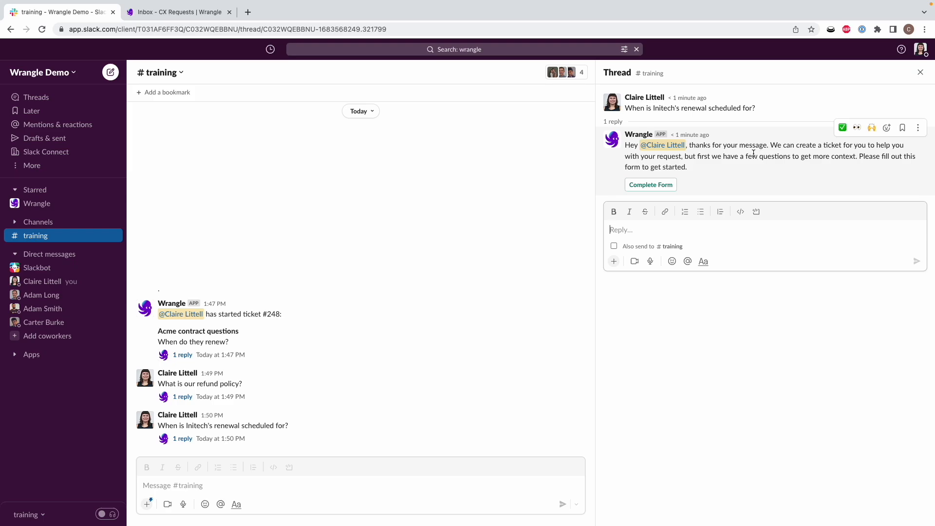
{"action": "left_click", "coordinate": [658, 188]}
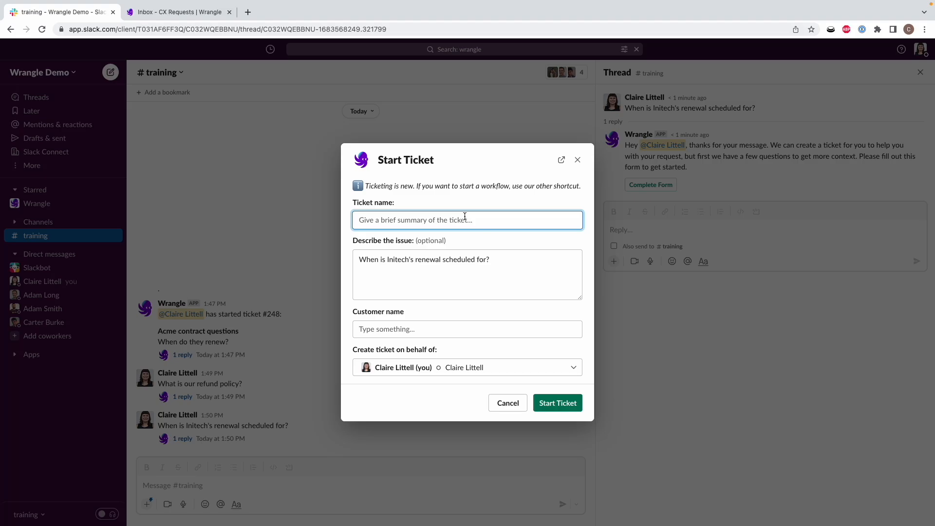
Switch to Wrangle and open the Support page with the help docs, video library and contact options
{"action": "left_click", "coordinate": [178, 12]}
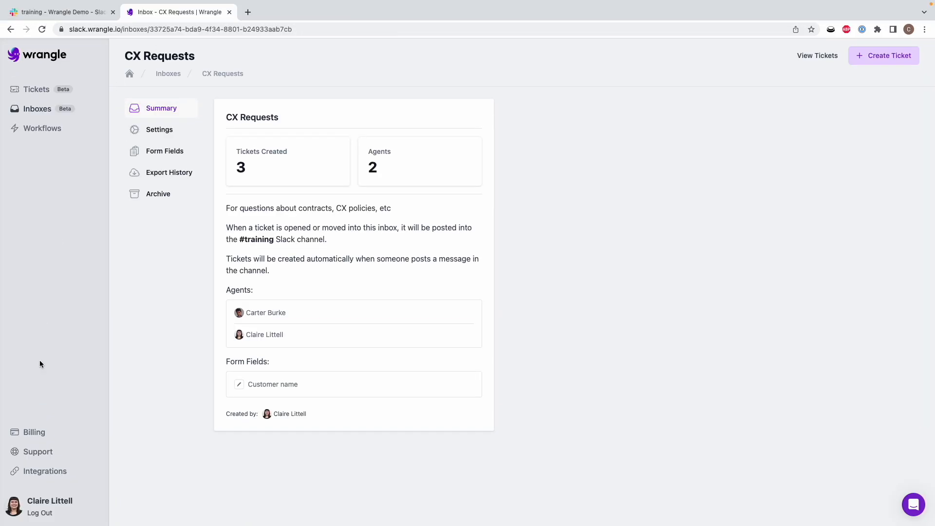
{"action": "left_click", "coordinate": [44, 452]}
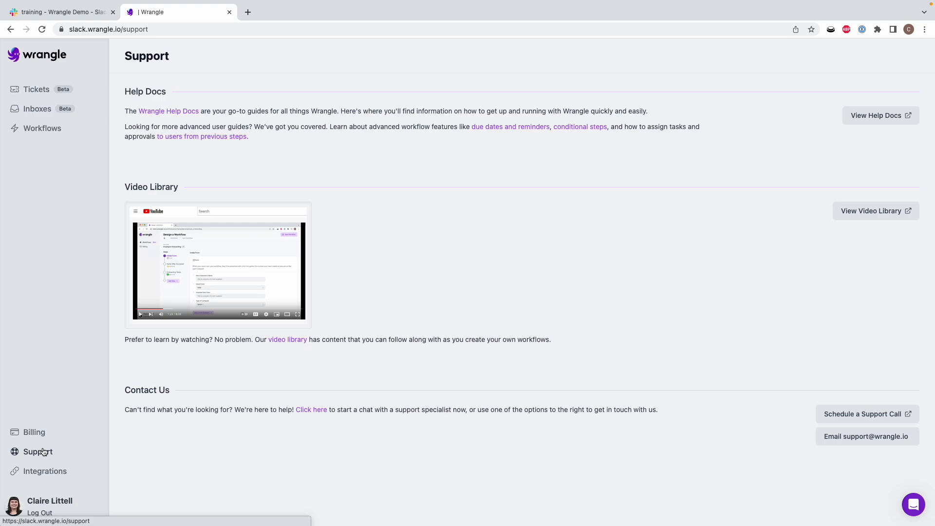